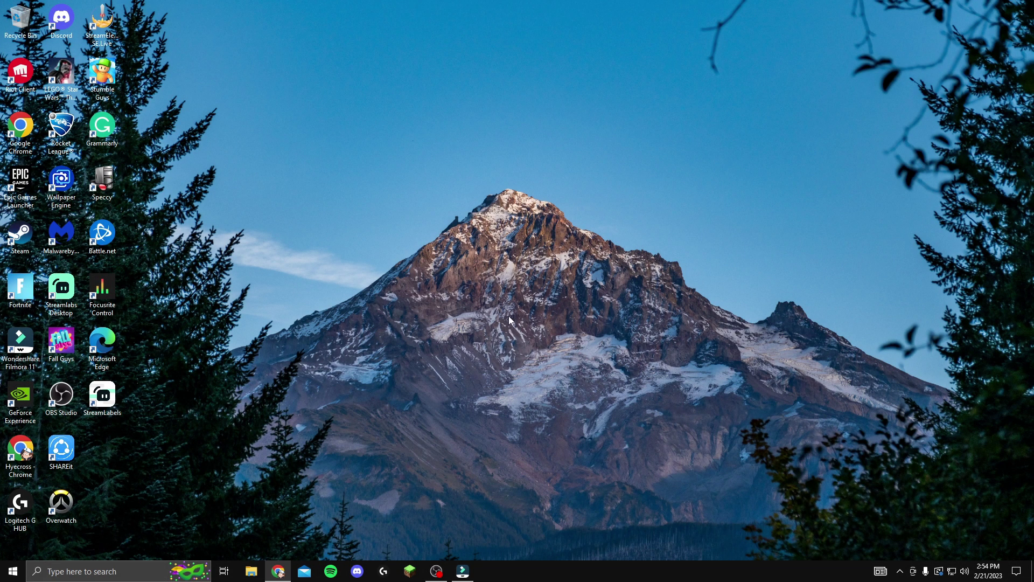
Launch the NVIDIA Control Panel from the desktop's right-click menu.
{"action": "right_click", "coordinate": [509, 297]}
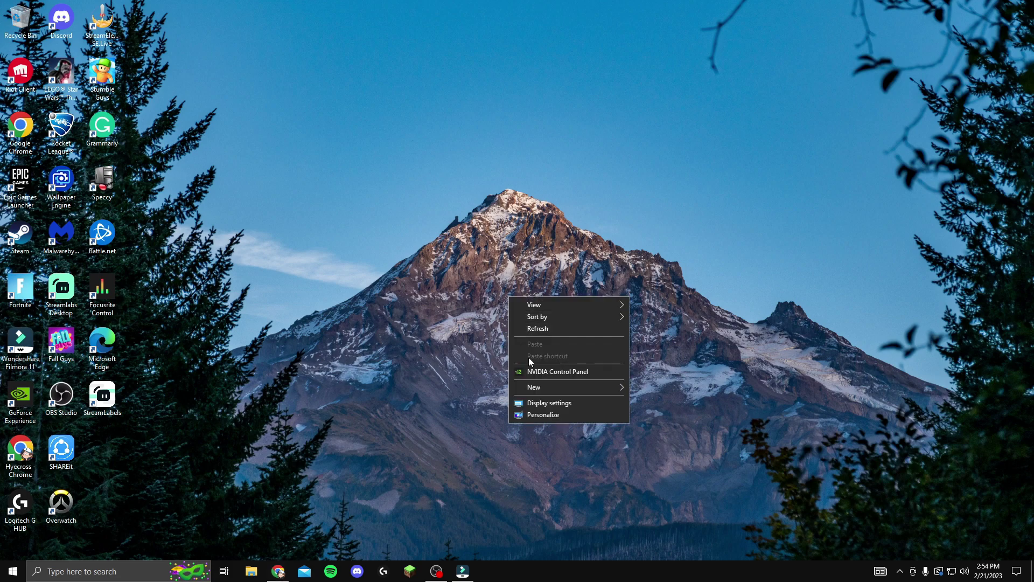
{"action": "left_click", "coordinate": [542, 372]}
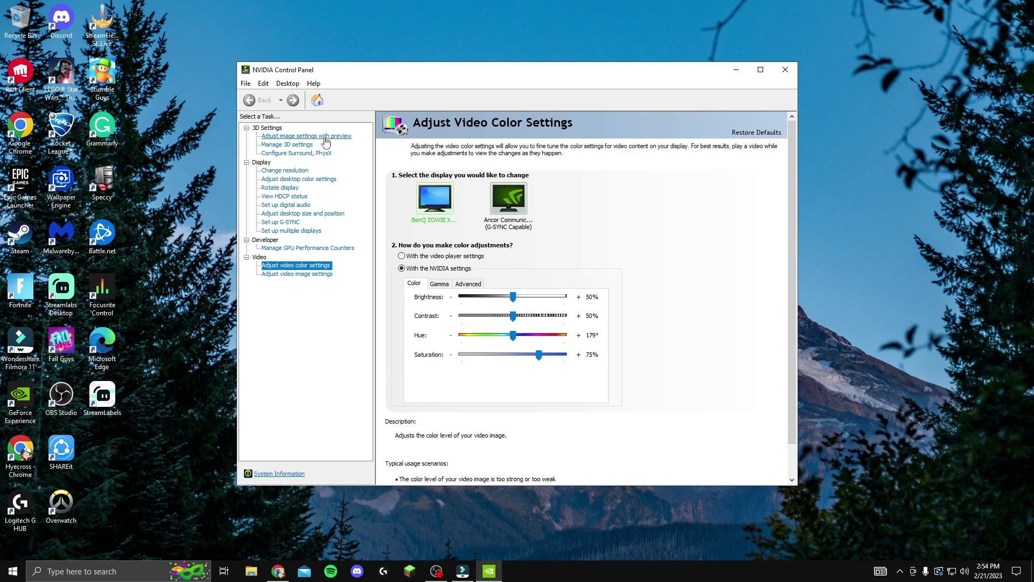
Set Adjust image settings with preview fully to Performance, apply it, and dismiss the Malwarebytes popup.
{"action": "left_click", "coordinate": [308, 137]}
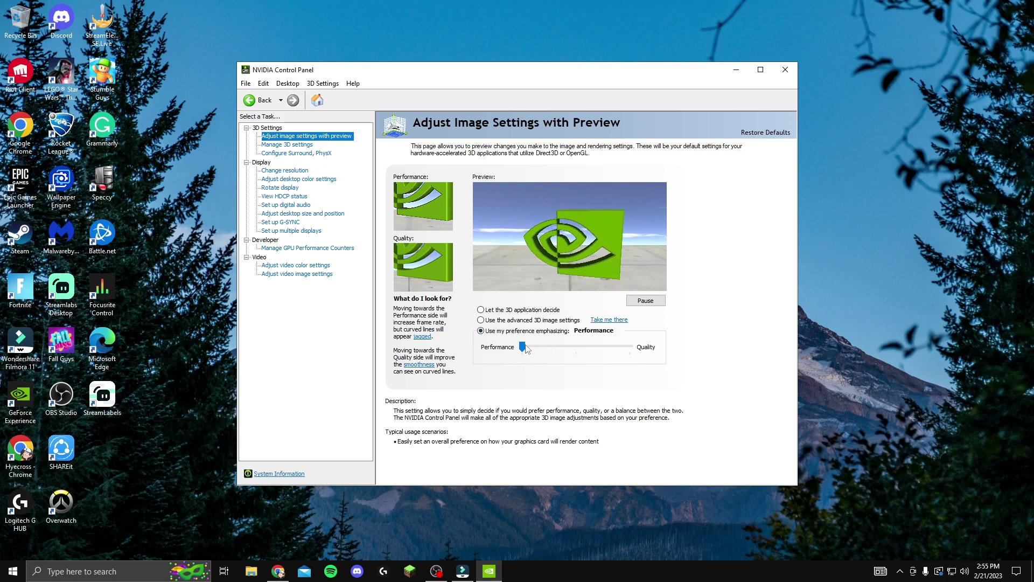
{"action": "left_click", "coordinate": [576, 347]}
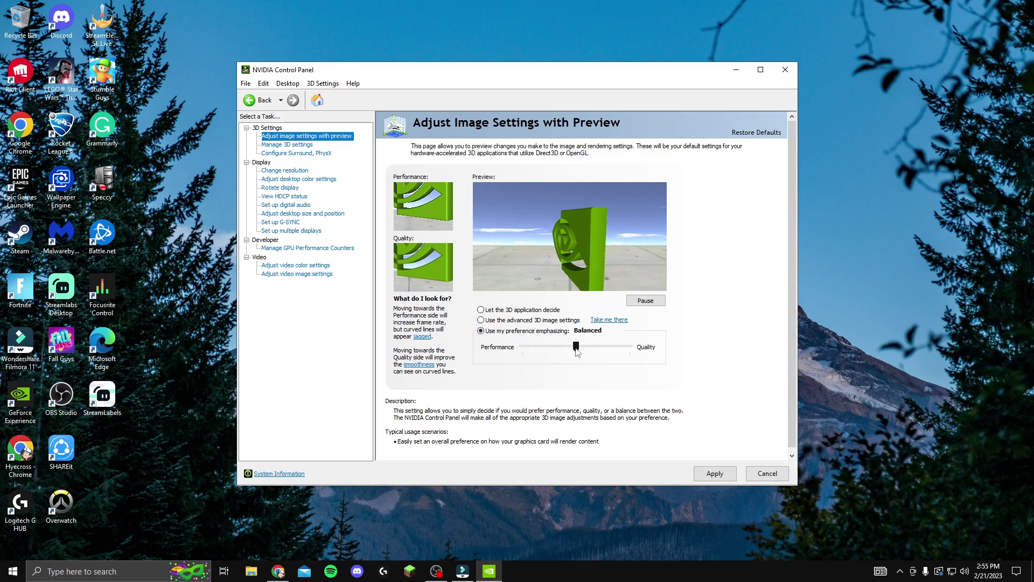
{"action": "left_click", "coordinate": [632, 352]}
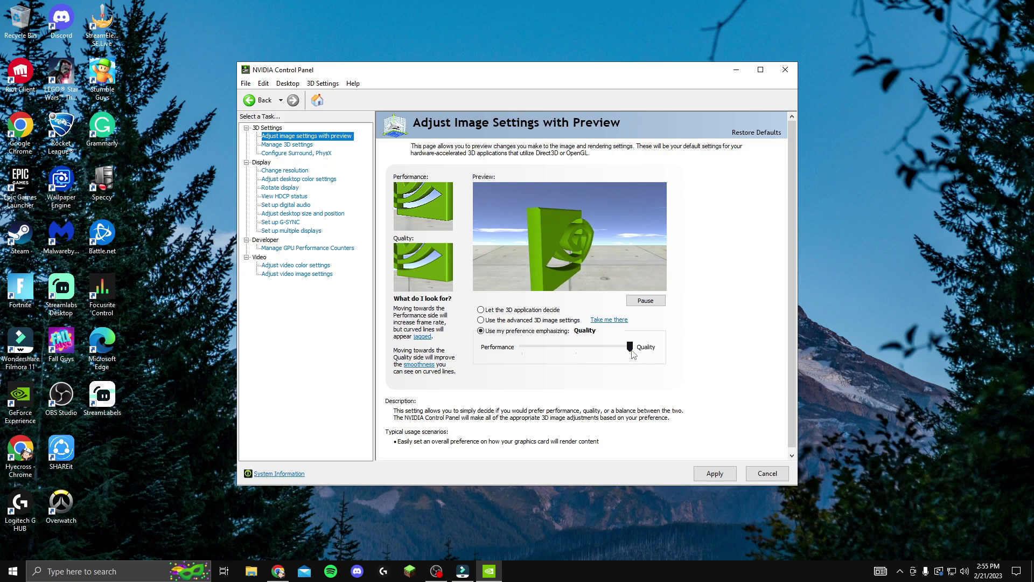
{"action": "left_click_drag", "start_coordinate": [630, 351], "coordinate": [521, 347]}
{"action": "left_click", "coordinate": [718, 473]}
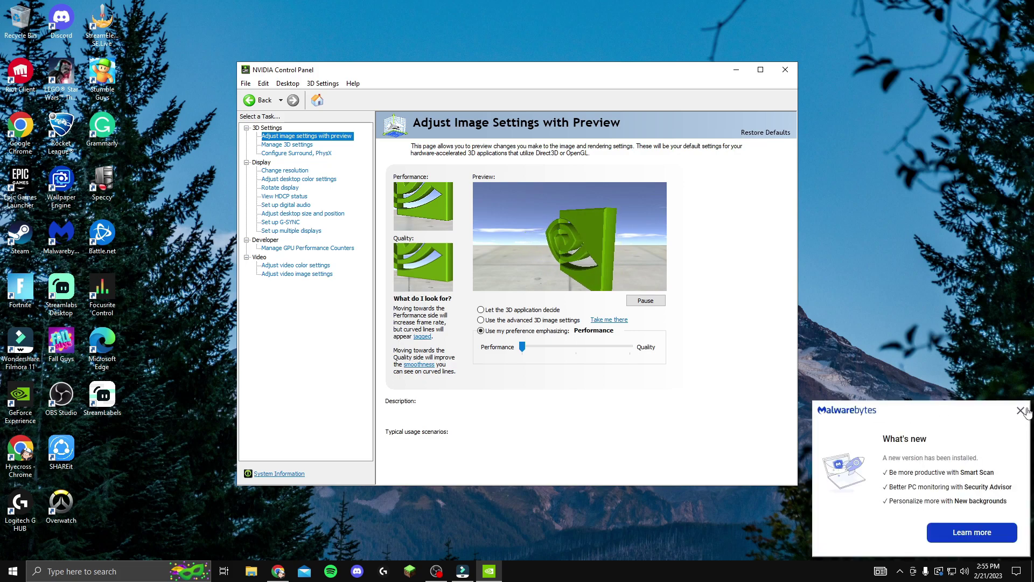
{"action": "left_click", "coordinate": [790, 434]}
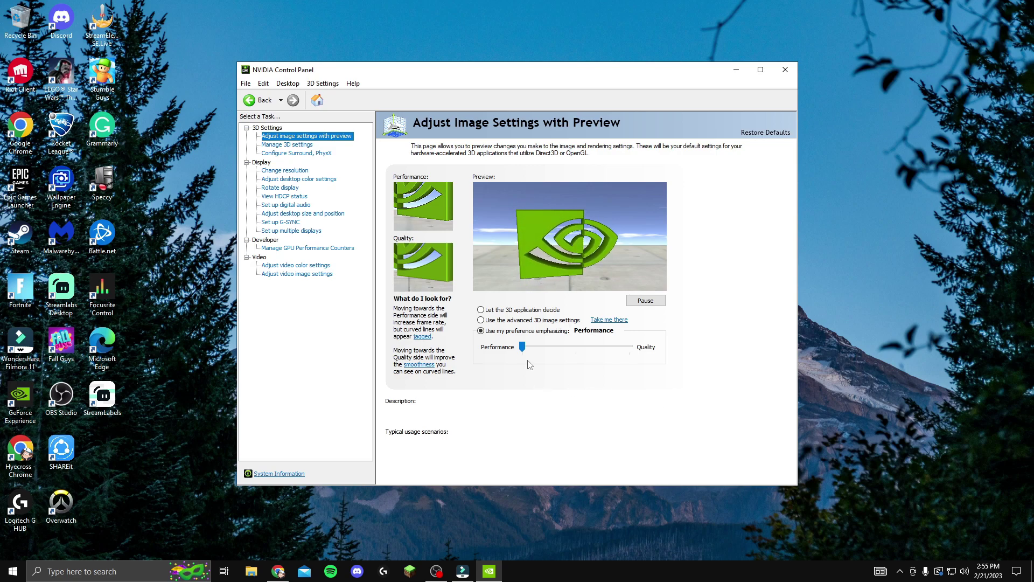
{"action": "mouse_move", "coordinate": [524, 358]}
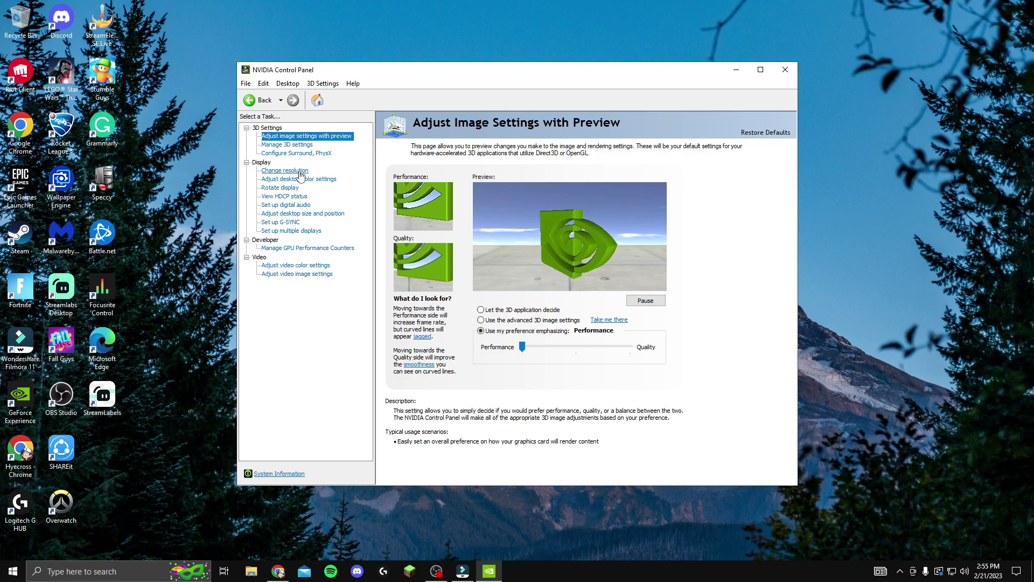
Show Manage 3D settings and review the Global Settings list, including Low Latency Mode at Ultra.
{"action": "left_click", "coordinate": [297, 146]}
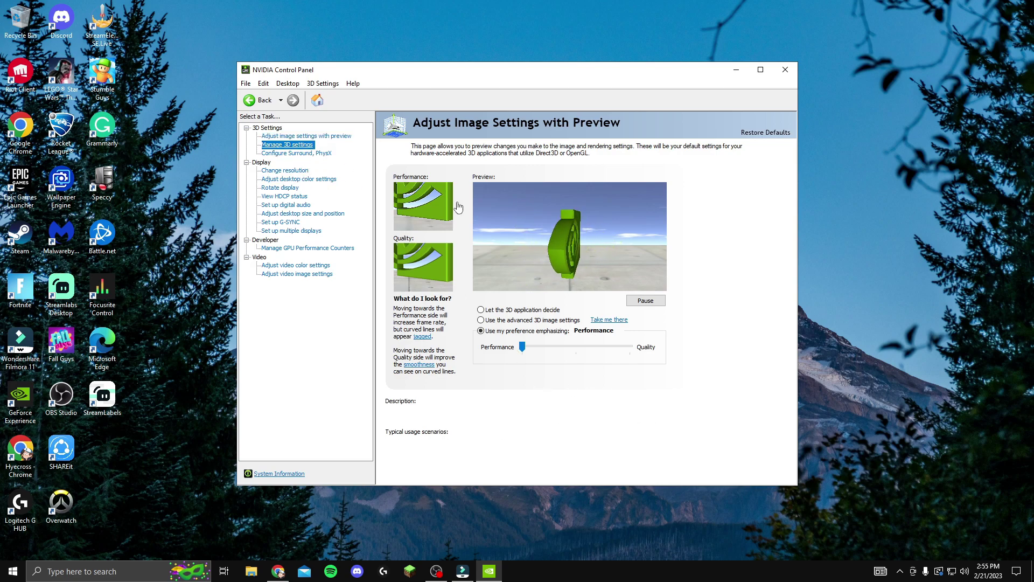
{"action": "mouse_move", "coordinate": [658, 259]}
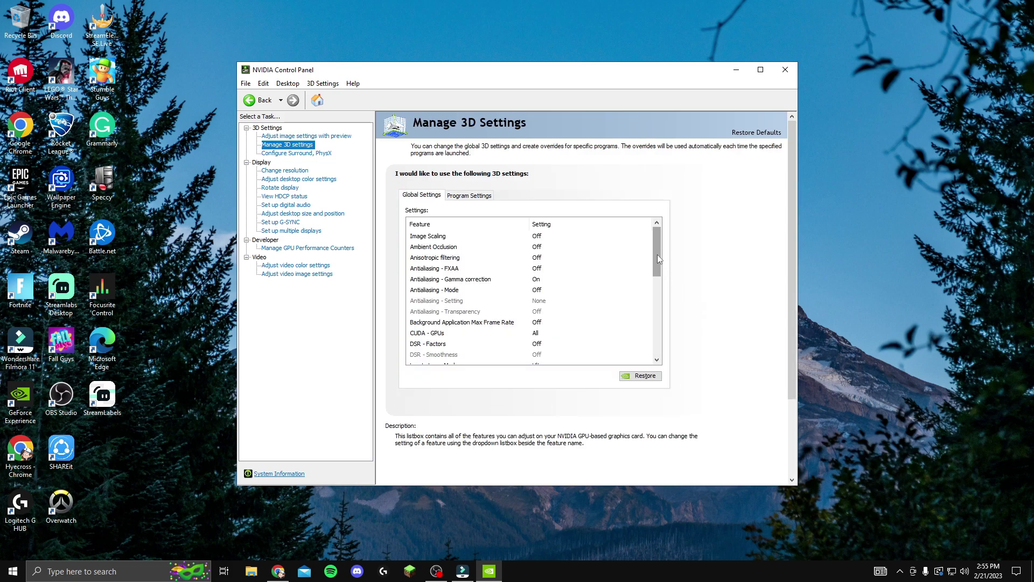
{"action": "scroll", "coordinate": [660, 269], "scroll_direction": "down", "scroll_amount": 4}
{"action": "scroll", "coordinate": [656, 269], "scroll_direction": "down", "scroll_amount": 3}
{"action": "scroll", "coordinate": [653, 265], "scroll_direction": "up", "scroll_amount": 8}
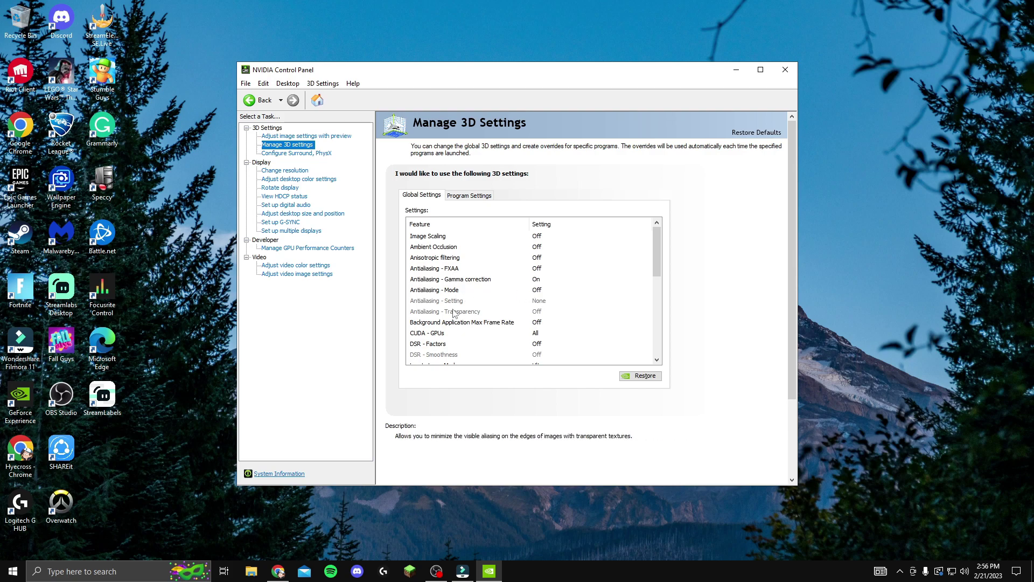
{"action": "scroll", "coordinate": [453, 312], "scroll_direction": "down", "scroll_amount": 1}
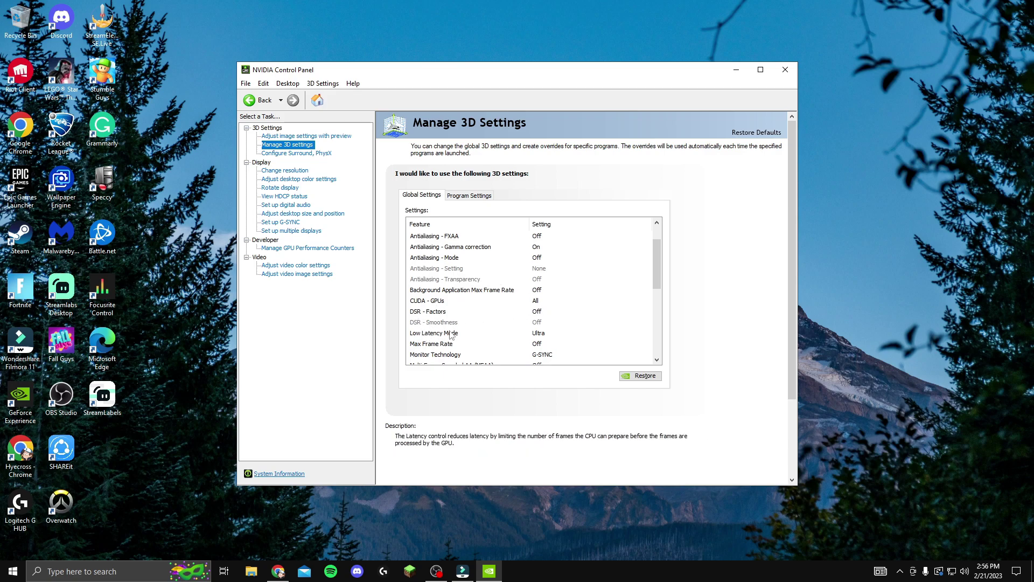
{"action": "left_click", "coordinate": [545, 335]}
{"action": "left_click", "coordinate": [545, 334]}
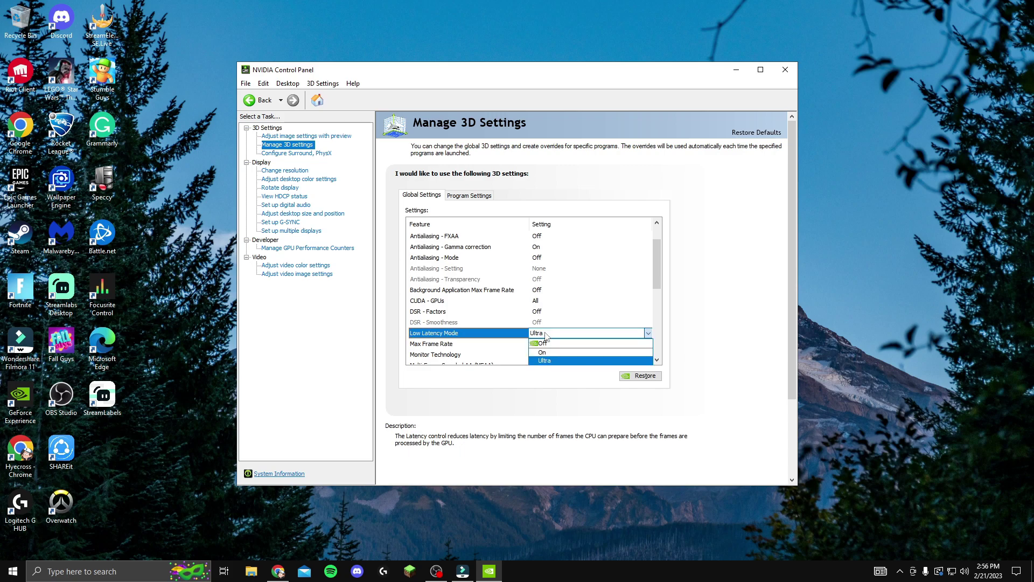
{"action": "left_click", "coordinate": [573, 362]}
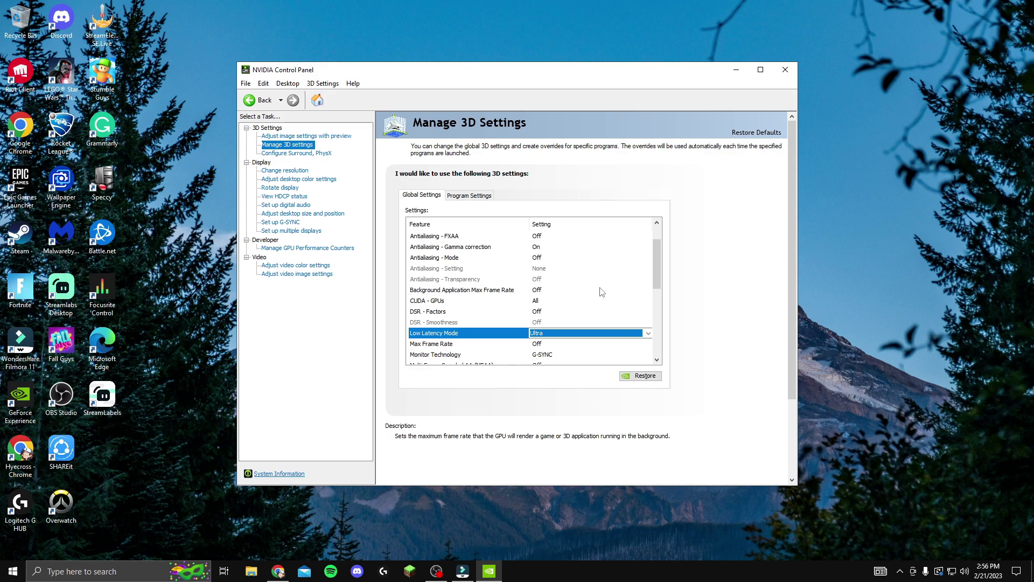
{"action": "left_click", "coordinate": [592, 332]}
{"action": "left_click", "coordinate": [583, 333]}
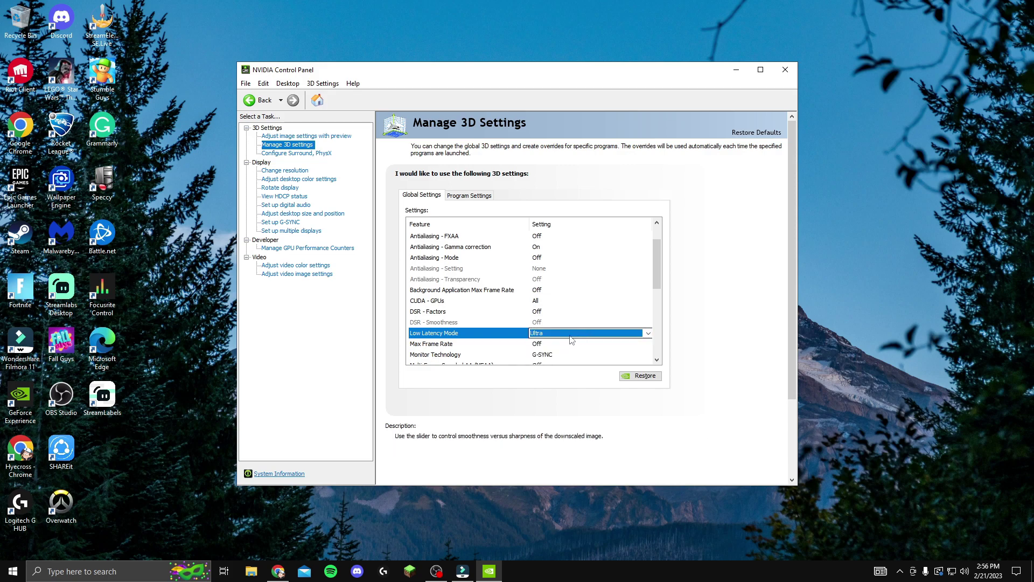
{"action": "scroll", "coordinate": [570, 339], "scroll_direction": "down", "scroll_amount": 2}
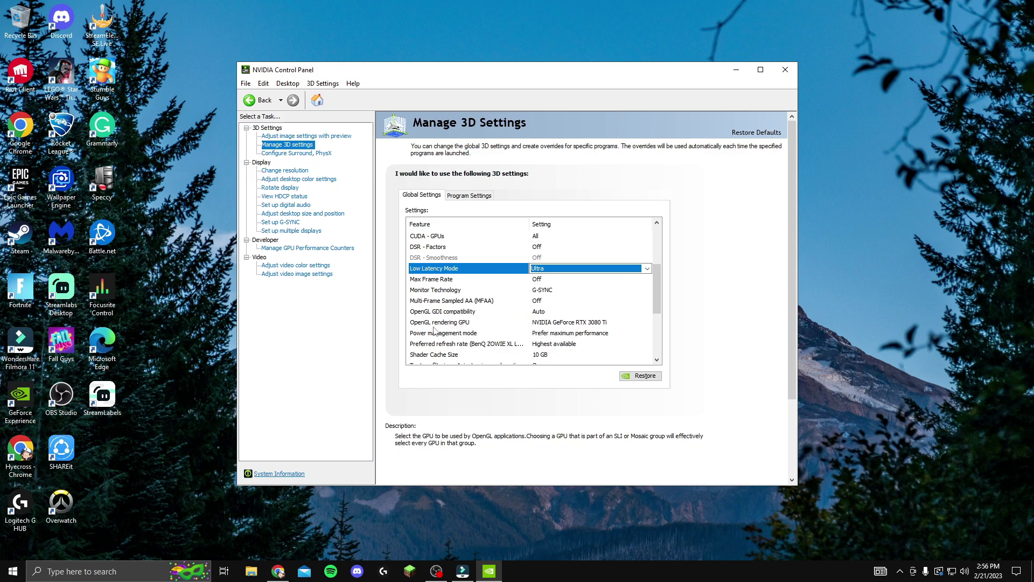
{"action": "left_click", "coordinate": [571, 325]}
{"action": "left_click", "coordinate": [587, 326]}
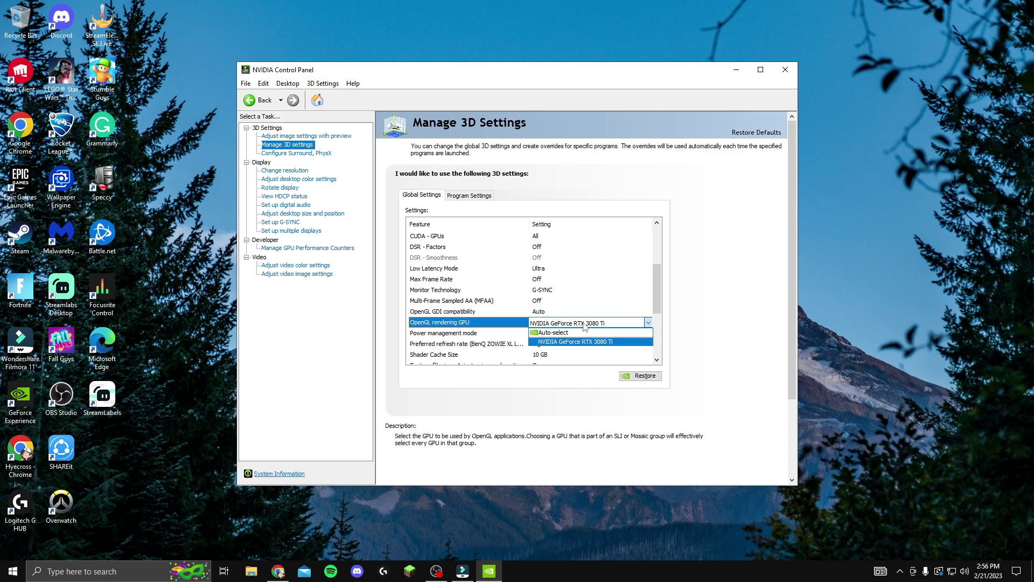
{"action": "left_click", "coordinate": [607, 343]}
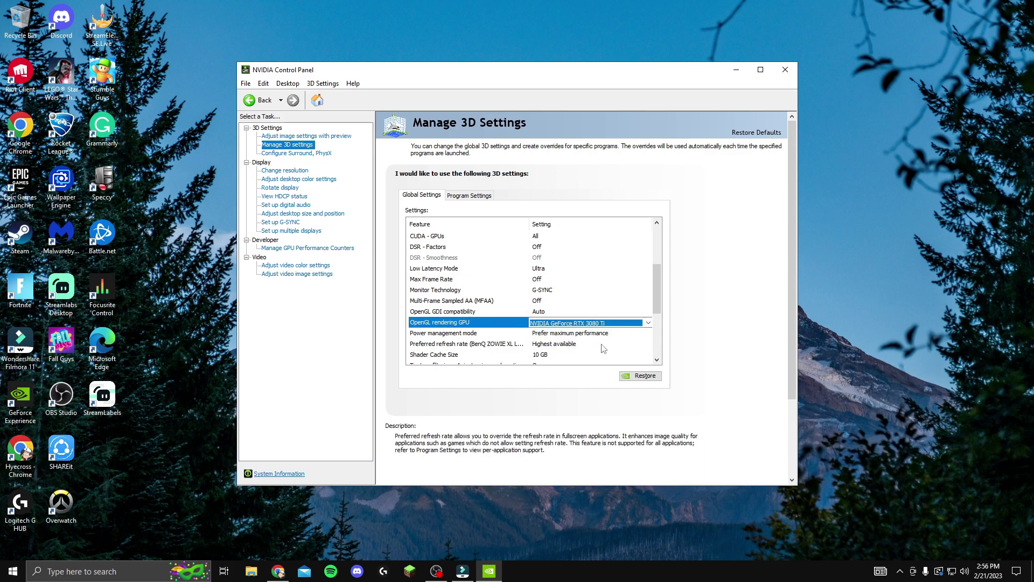
{"action": "scroll", "coordinate": [470, 342], "scroll_direction": "down", "scroll_amount": 1}
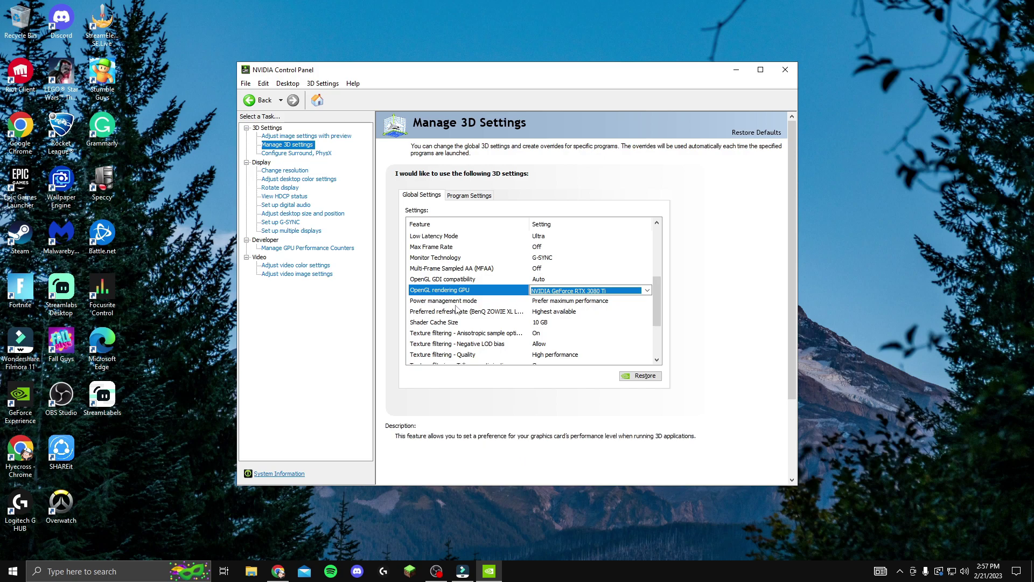
{"action": "left_click", "coordinate": [549, 326]}
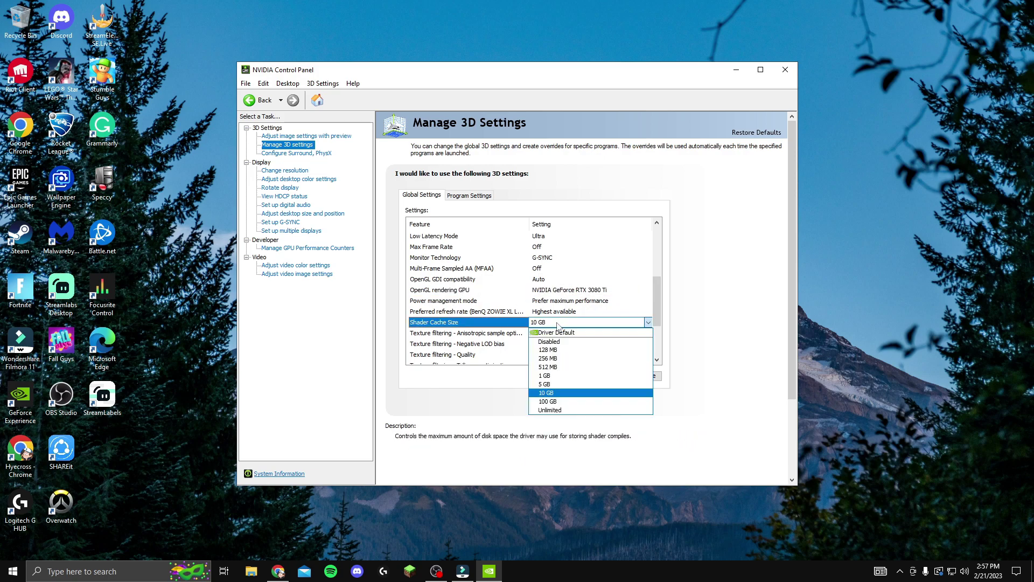
{"action": "left_click", "coordinate": [555, 394]}
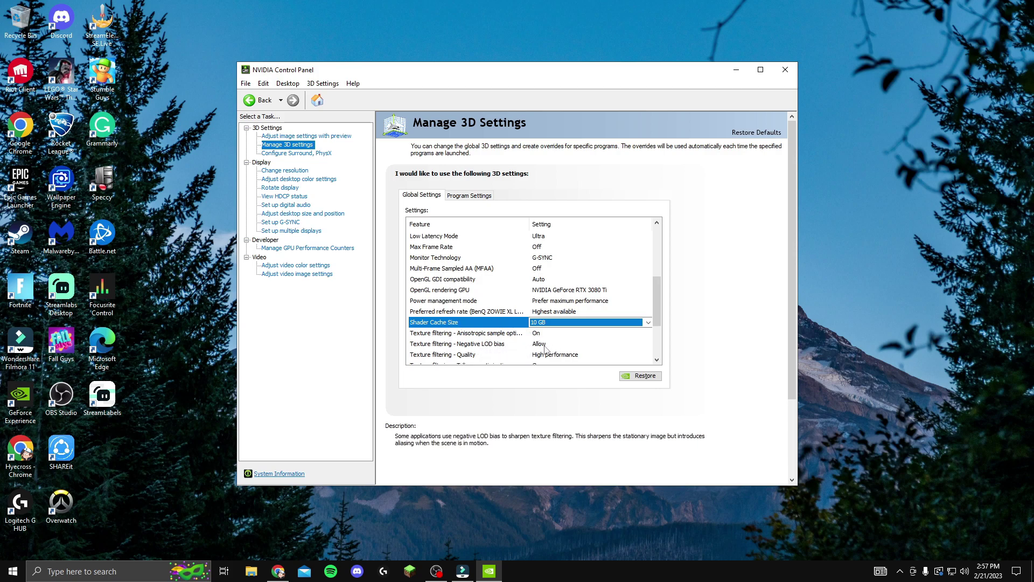
{"action": "scroll", "coordinate": [506, 347], "scroll_direction": "down", "scroll_amount": 1}
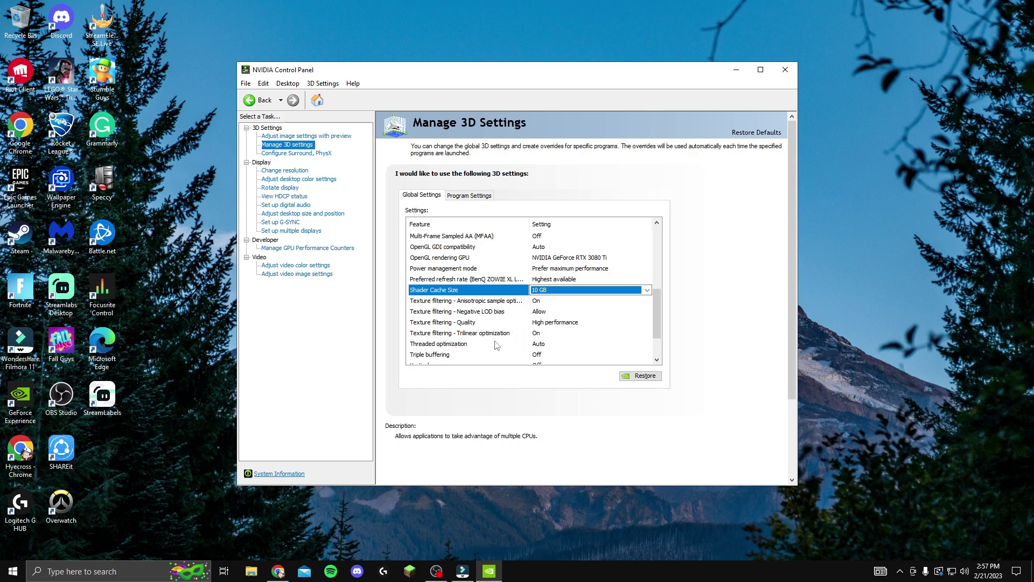
{"action": "scroll", "coordinate": [496, 345], "scroll_direction": "down", "scroll_amount": 2}
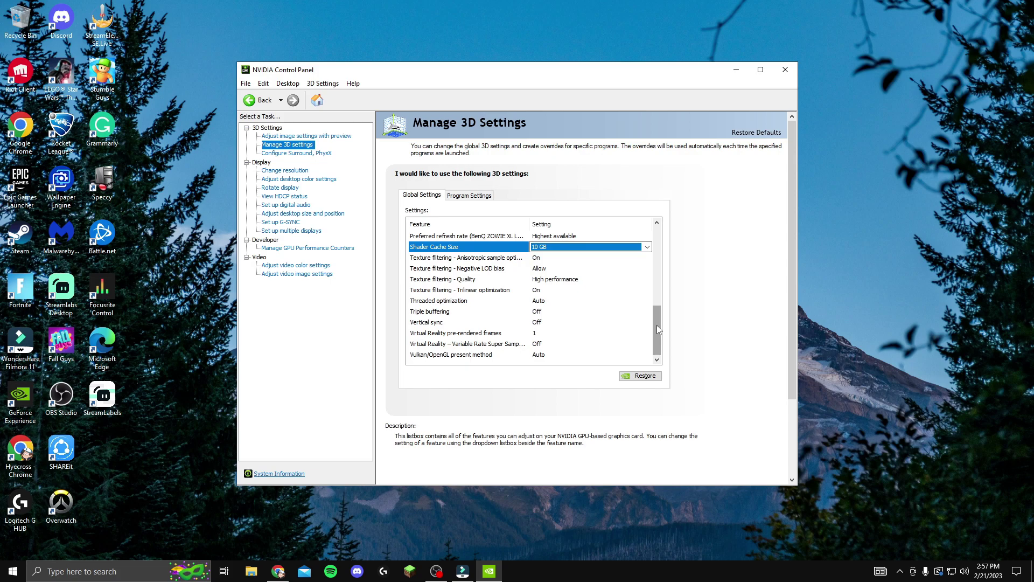
{"action": "scroll", "coordinate": [657, 324], "scroll_direction": "up", "scroll_amount": 3}
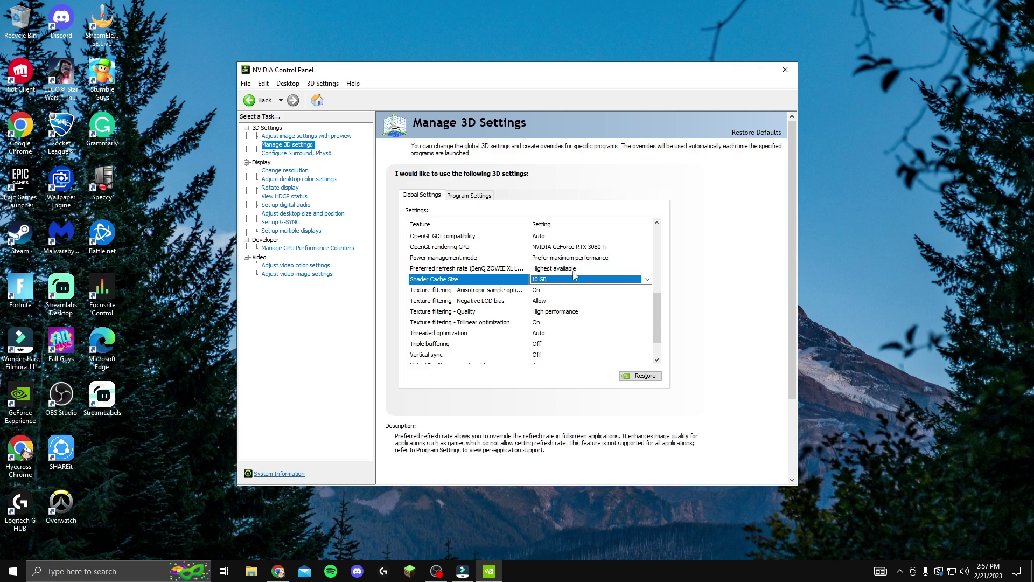
{"action": "left_click_drag", "start_coordinate": [654, 315], "coordinate": [657, 283]}
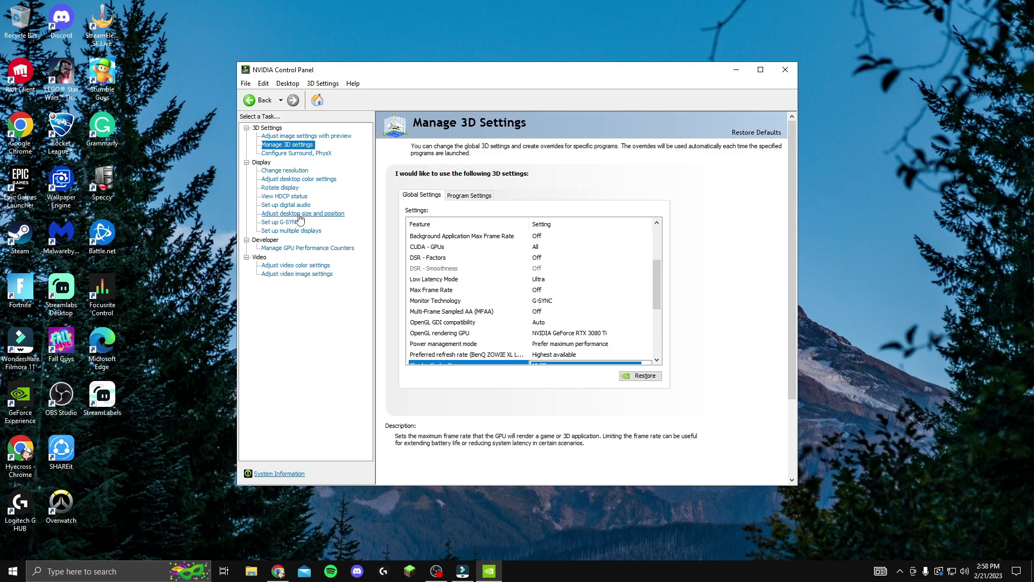
Show Adjust desktop color settings, with digital vibrance at 75% and hue at 0°.
{"action": "left_click", "coordinate": [301, 183]}
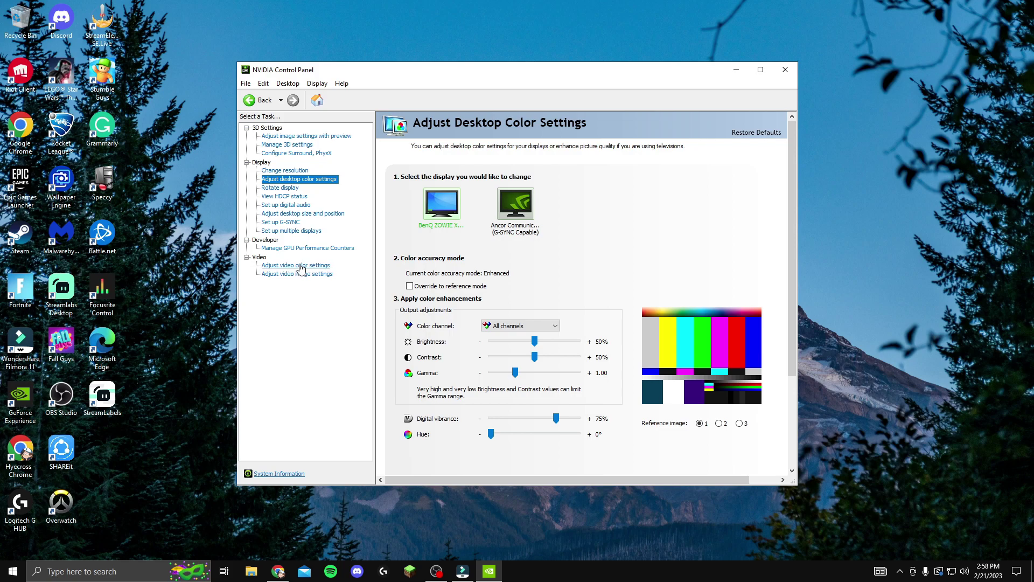
Set video saturation to 75% under Adjust video color settings and apply it.
{"action": "left_click", "coordinate": [295, 265]}
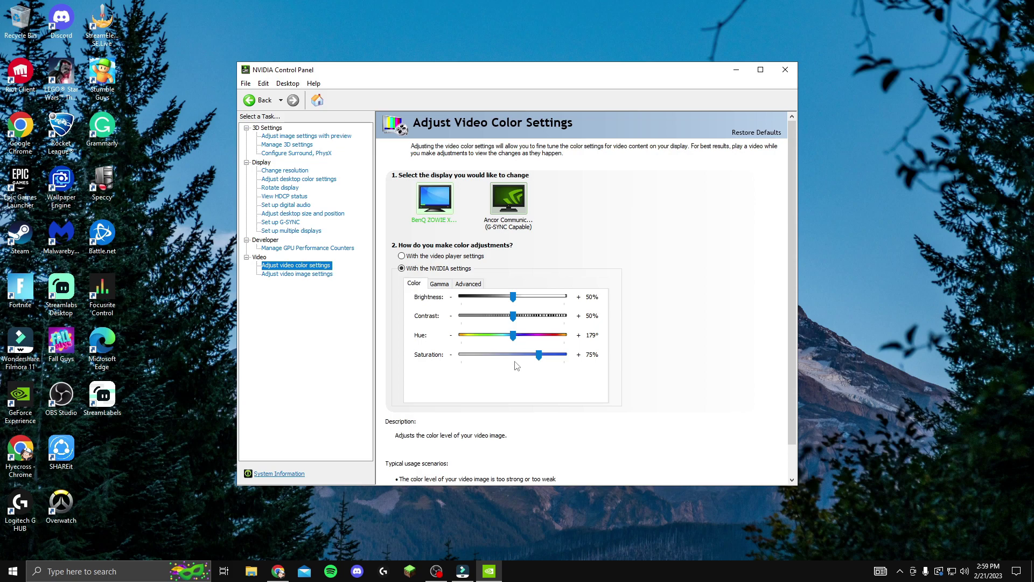
{"action": "mouse_move", "coordinate": [539, 356]}
{"action": "left_mouse_down"}
{"action": "mouse_move", "coordinate": [515, 364]}
{"action": "mouse_move", "coordinate": [538, 360]}
{"action": "left_mouse_up"}
{"action": "left_click", "coordinate": [715, 474]}
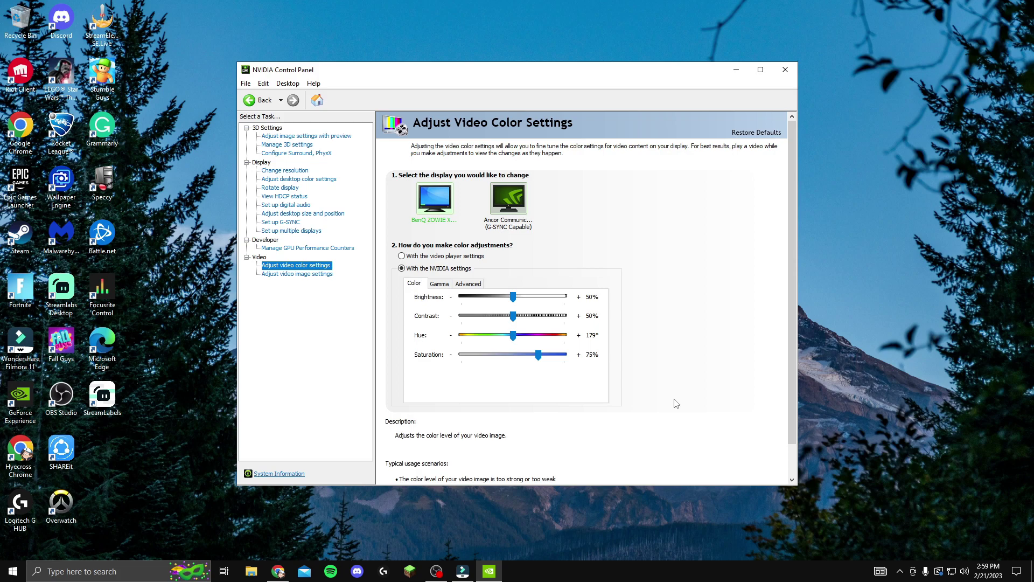